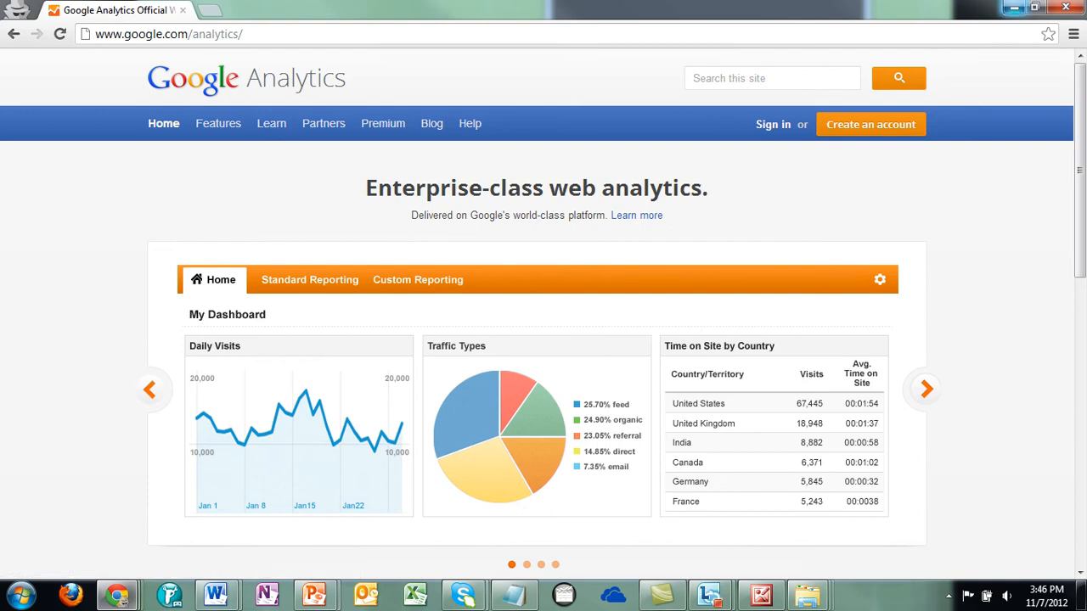
- Minimize Chrome to reveal the Practical SEO slideshow behind it
{"action": "left_click", "coordinate": [1013, 8]}
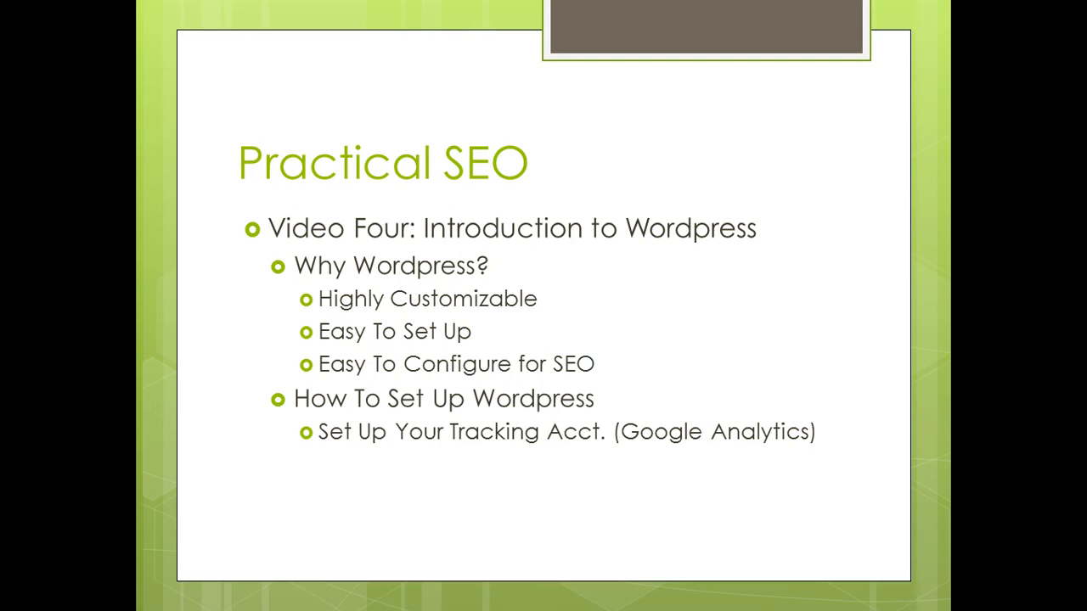
- Advance the slide to show the 'Easy Way: Hosting With Fantastico' bullet
{"action": "key", "text": "Right"}
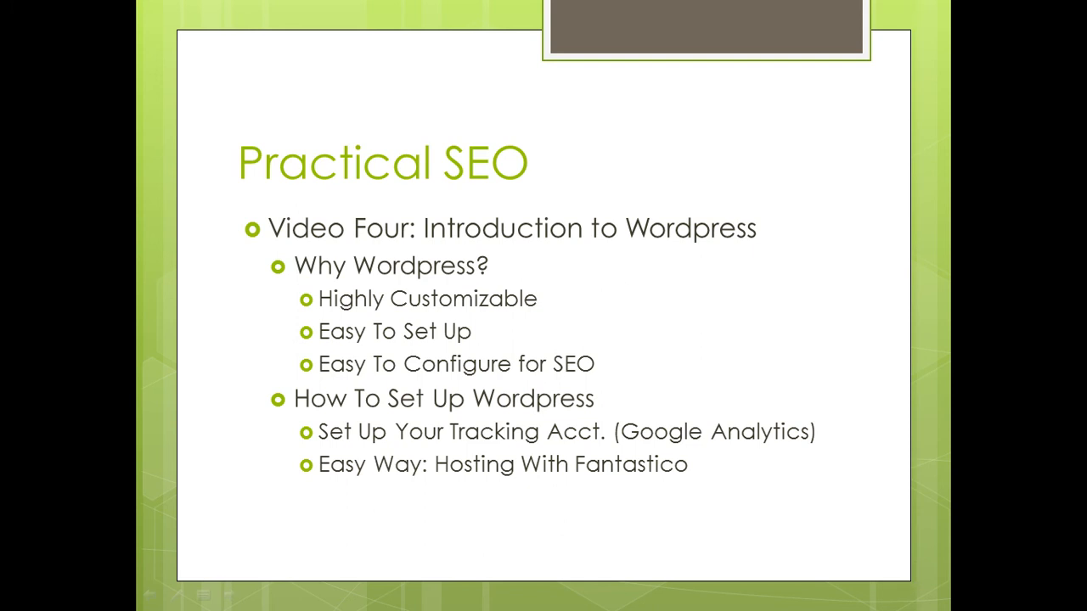
{"action": "mouse_move", "coordinate": [119, 600]}
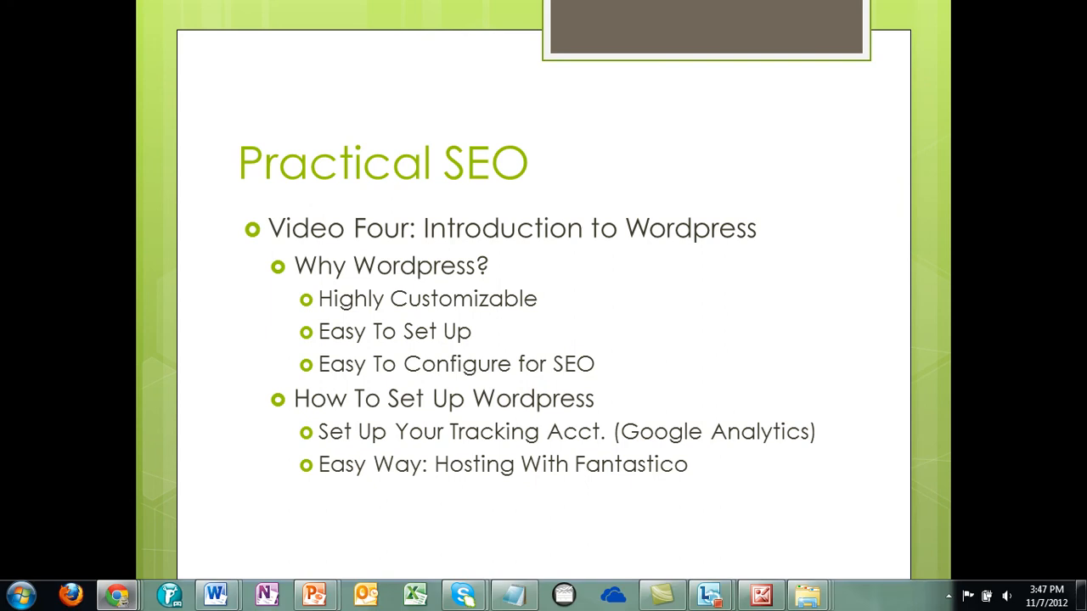
- Maximize the cPanel window and open Fantastico De Luxe from the cPanel home page
{"action": "left_click_drag", "start_coordinate": [1086, 127], "coordinate": [629, 68]}
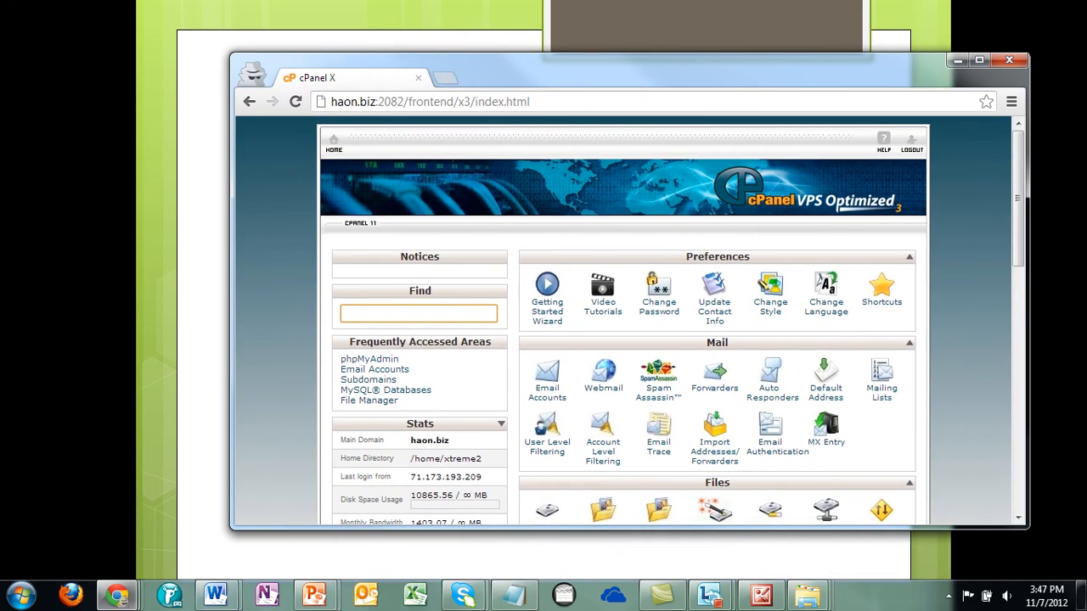
{"action": "double_click", "coordinate": [629, 68]}
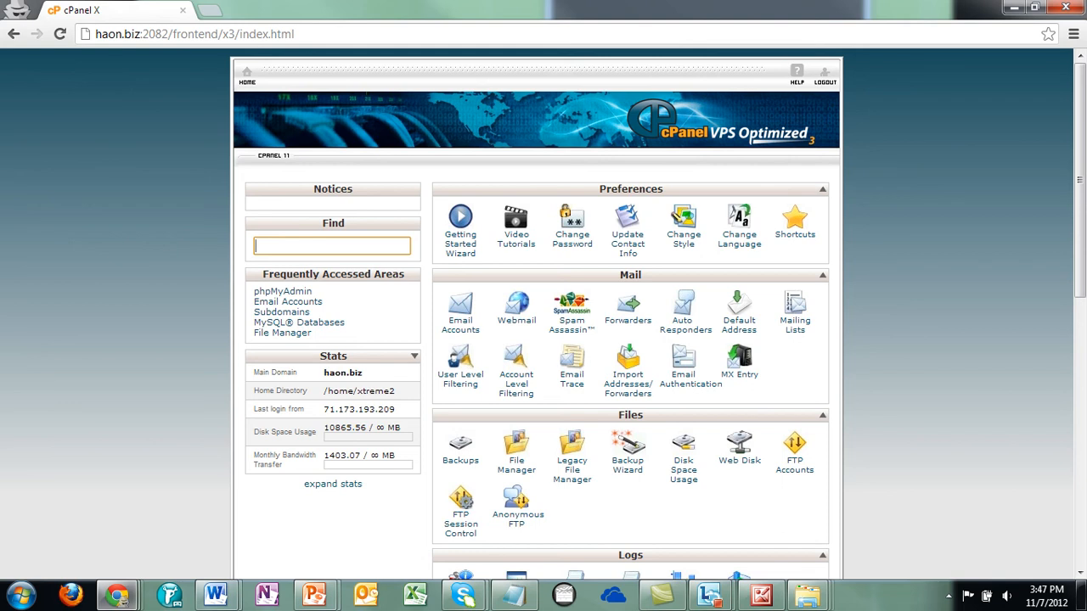
{"action": "scroll", "coordinate": [543, 314], "scroll_direction": "down", "scroll_amount": 2}
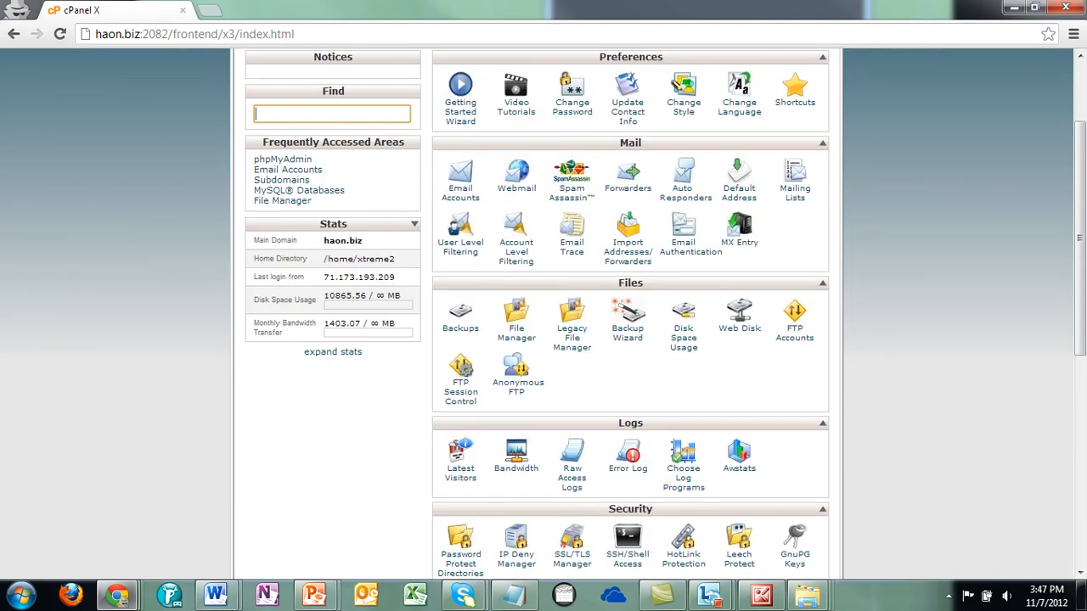
{"action": "scroll", "coordinate": [544, 315], "scroll_direction": "down", "scroll_amount": 2}
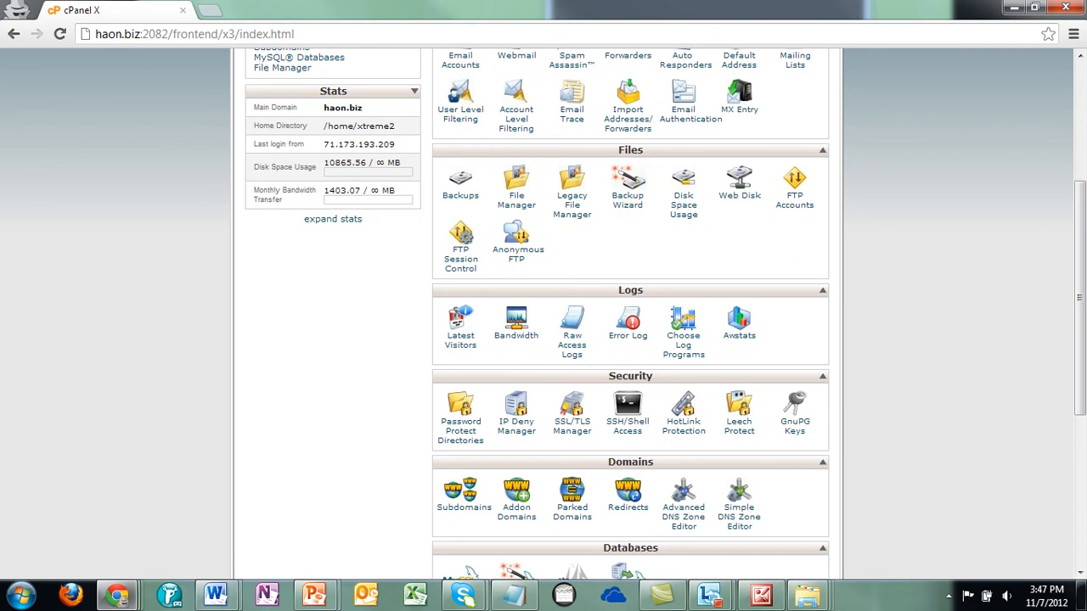
{"action": "scroll", "coordinate": [543, 314], "scroll_direction": "down", "scroll_amount": 2}
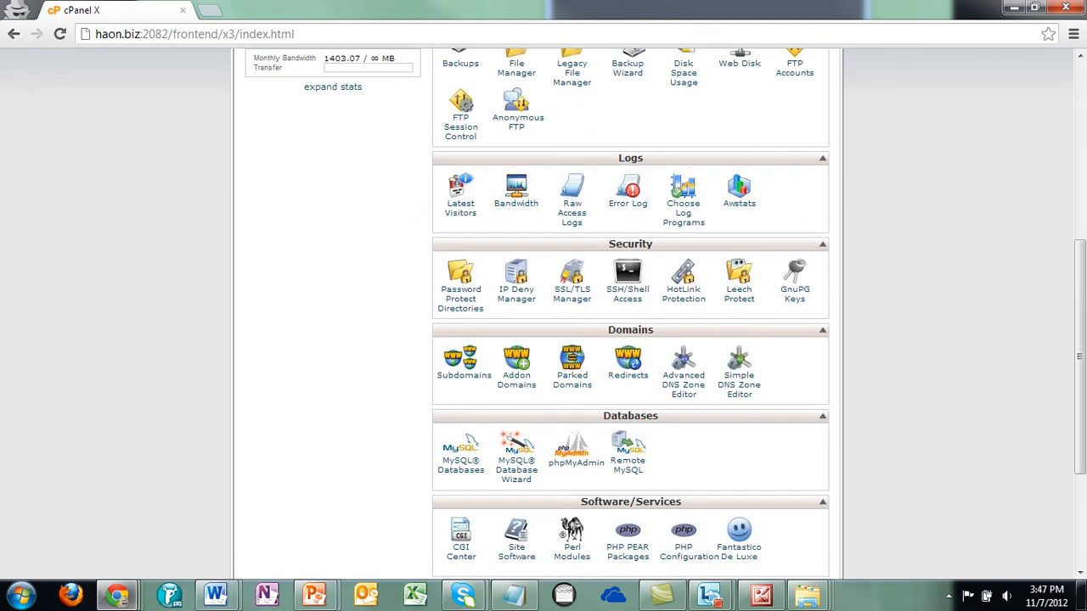
{"action": "scroll", "coordinate": [543, 315], "scroll_direction": "down", "scroll_amount": 2}
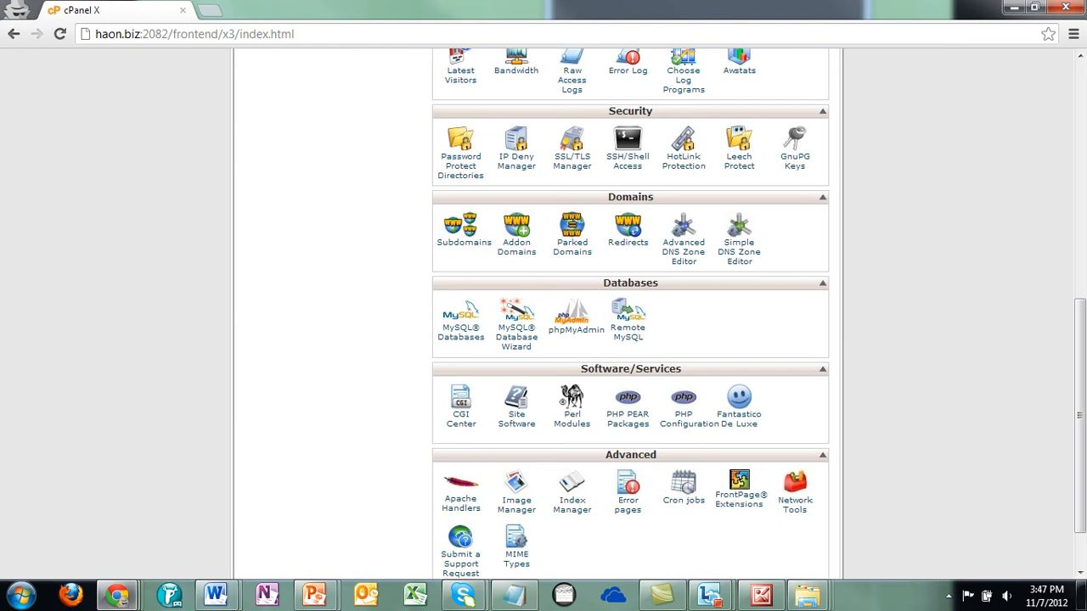
{"action": "scroll", "coordinate": [543, 315], "scroll_direction": "down", "scroll_amount": 1}
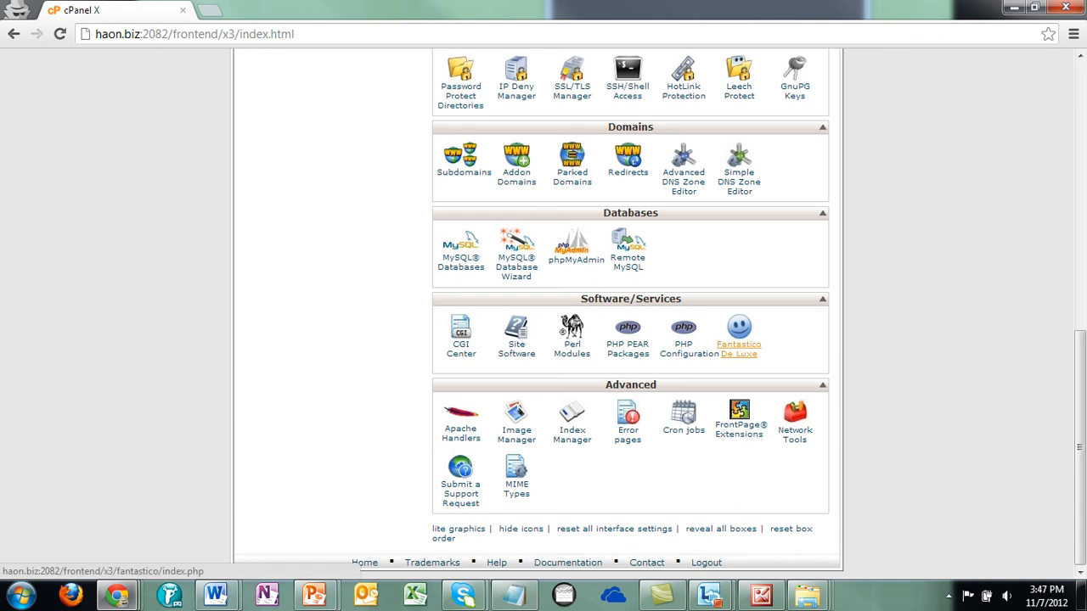
{"action": "left_click", "coordinate": [739, 348]}
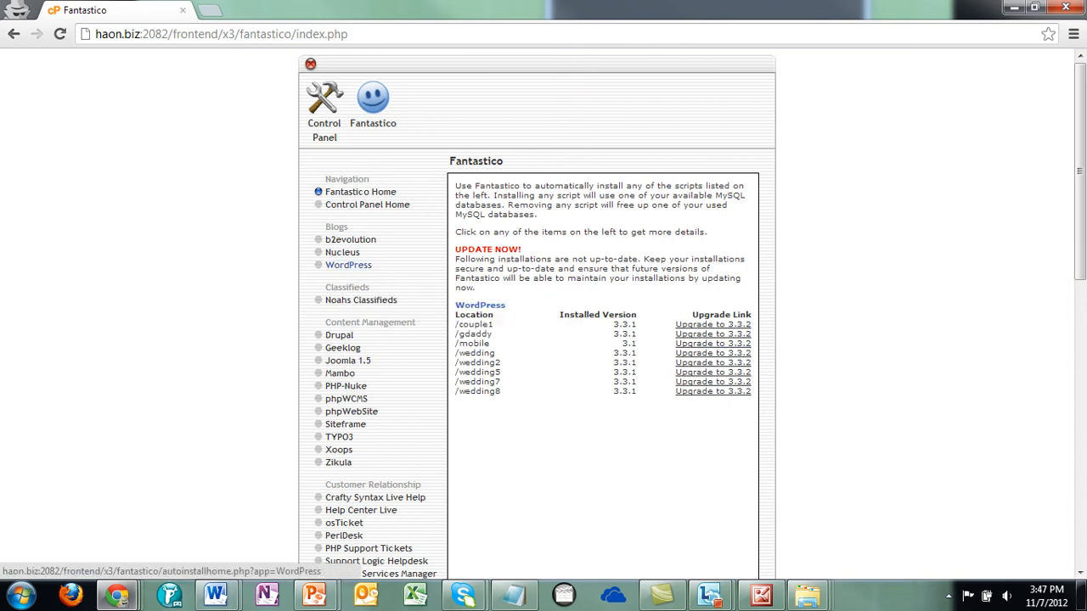
- Start a new WordPress installation in Fantastico and begin the install directory field
{"action": "left_click", "coordinate": [348, 265]}
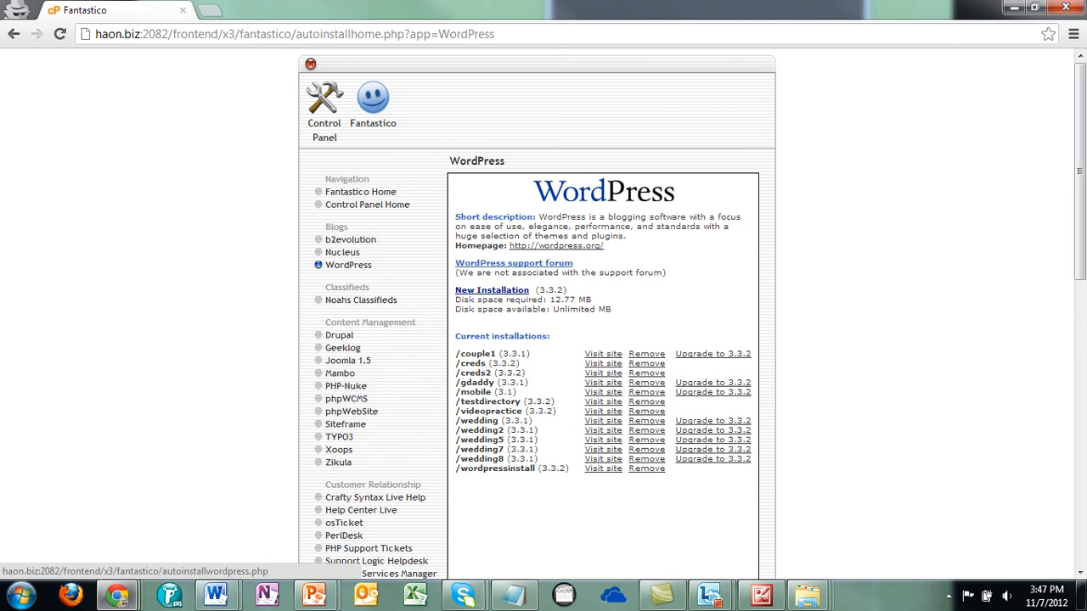
{"action": "left_click", "coordinate": [492, 290]}
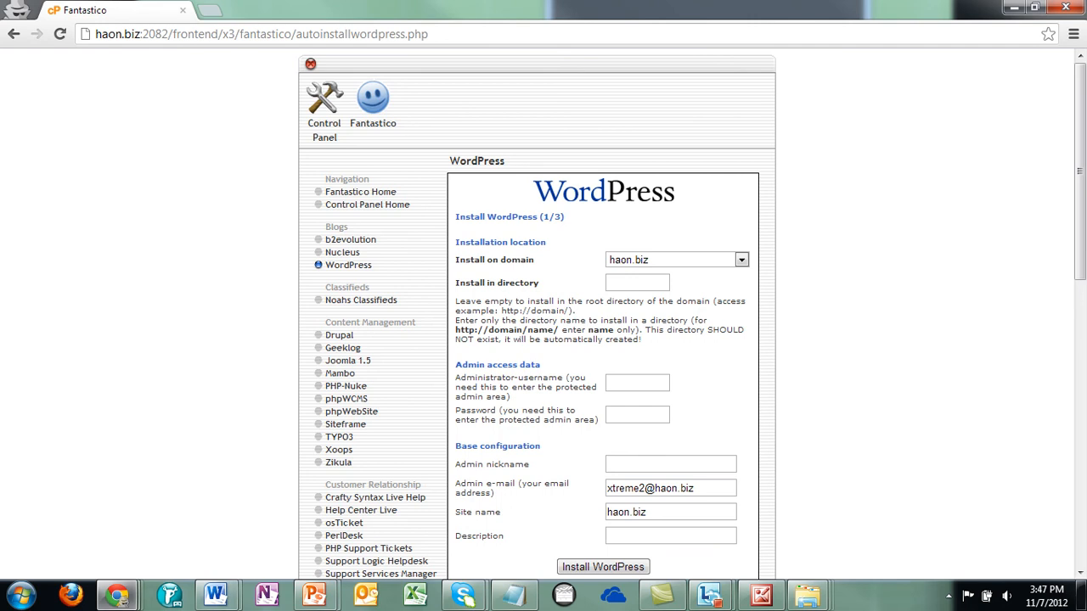
{"action": "left_click", "coordinate": [636, 283]}
- Set WordPress to install into directory testing23, fill in the admin username and nickname, and submit
{"action": "type", "text": "t"}
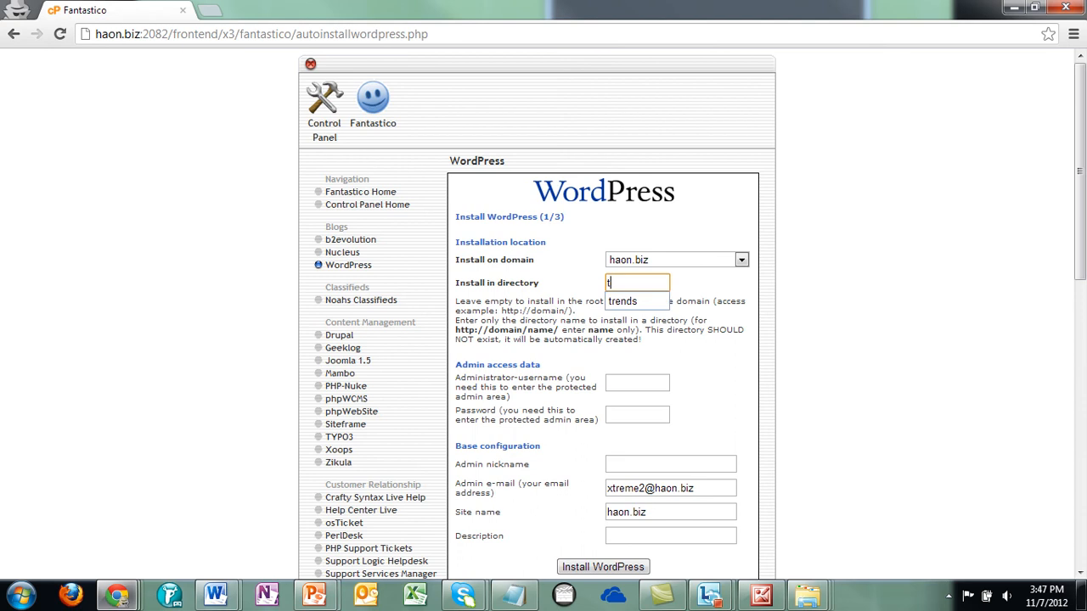
{"action": "type", "text": "esting"}
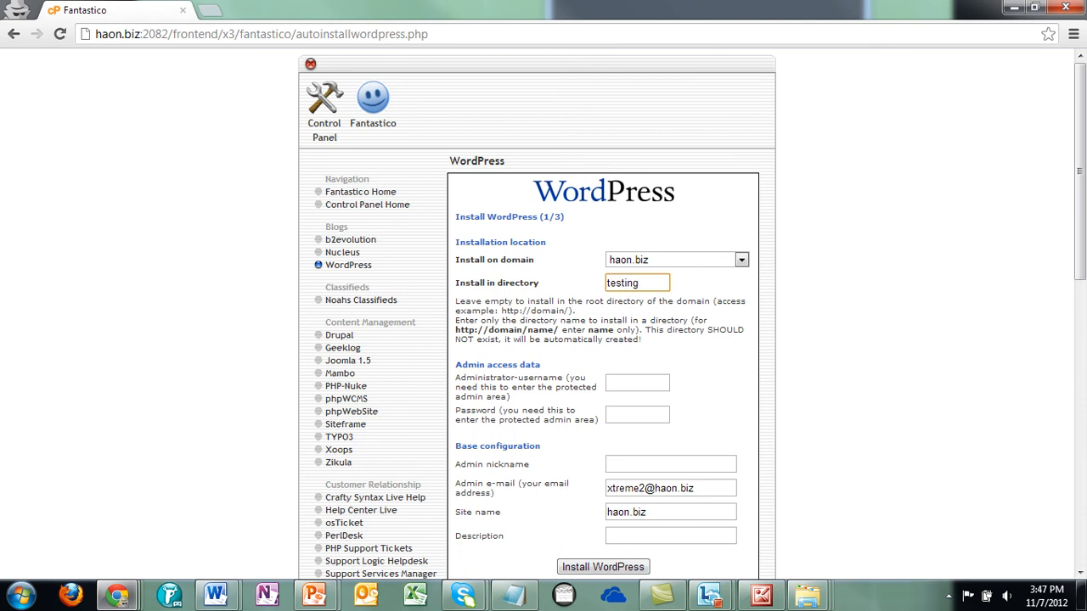
{"action": "type", "text": "23"}
{"action": "key", "text": "Tab"}
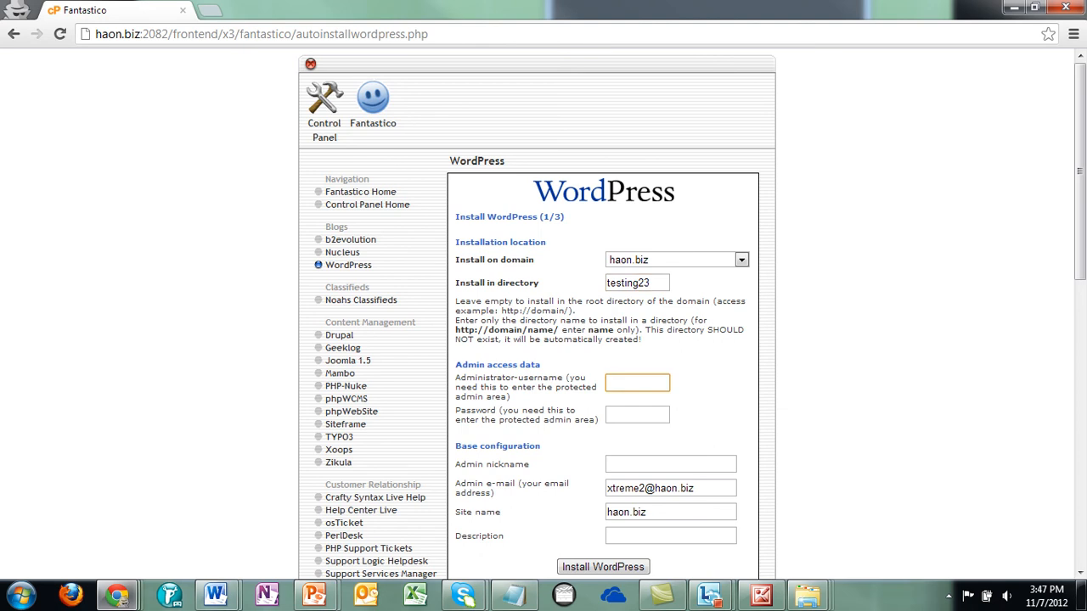
{"action": "type", "text": "testing23"}
{"action": "left_click", "coordinate": [628, 414]}
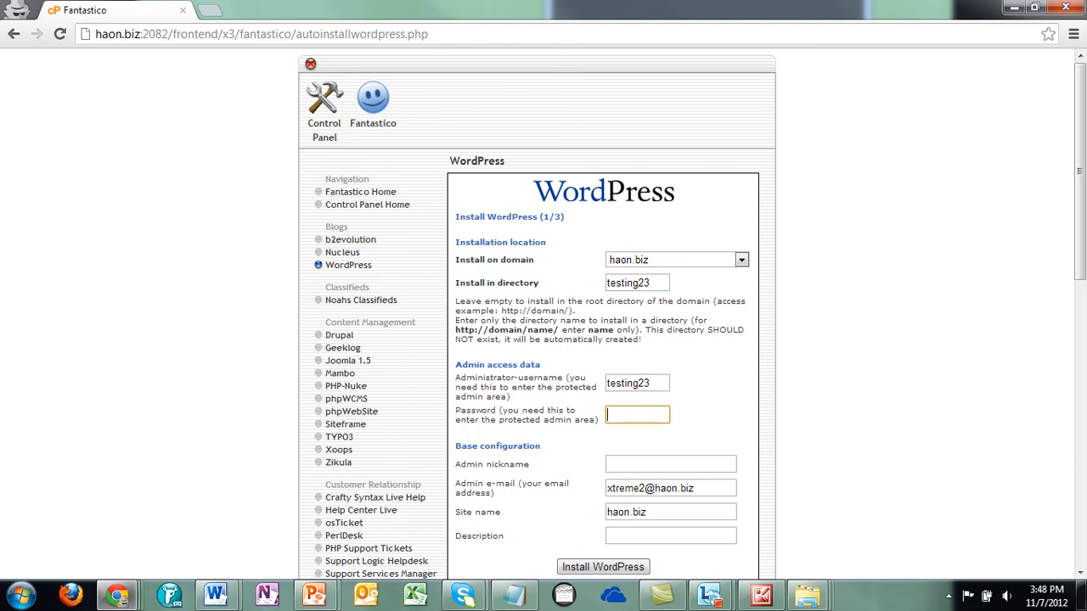
{"action": "type", "text": "testing23"}
{"action": "scroll", "coordinate": [543, 306], "scroll_direction": "down", "scroll_amount": 2}
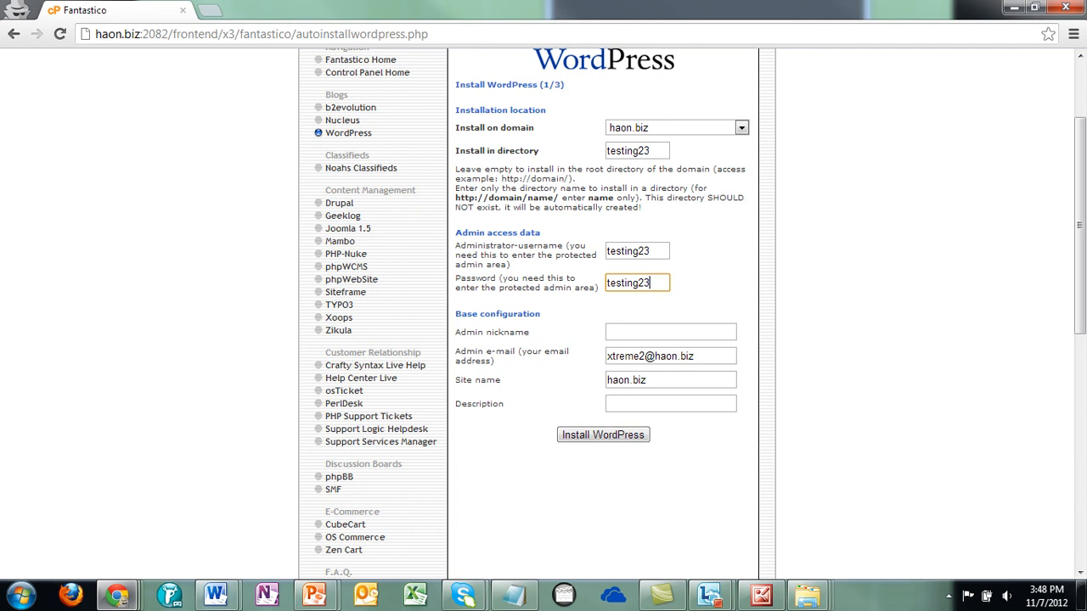
{"action": "left_click", "coordinate": [671, 332]}
{"action": "type", "text": "testin"}
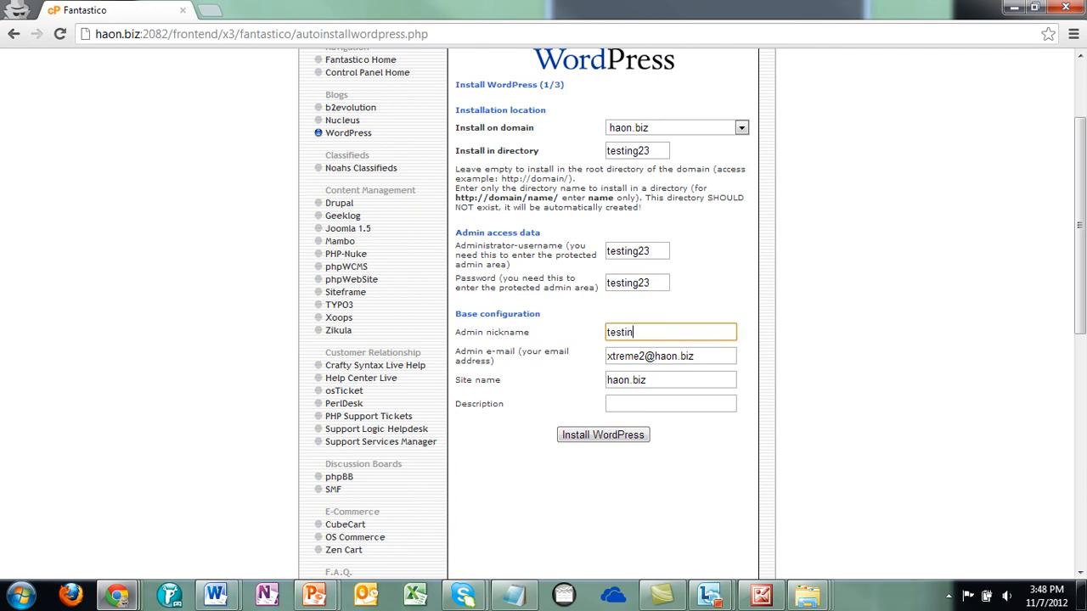
{"action": "type", "text": "g23"}
{"action": "key", "text": "Tab"}
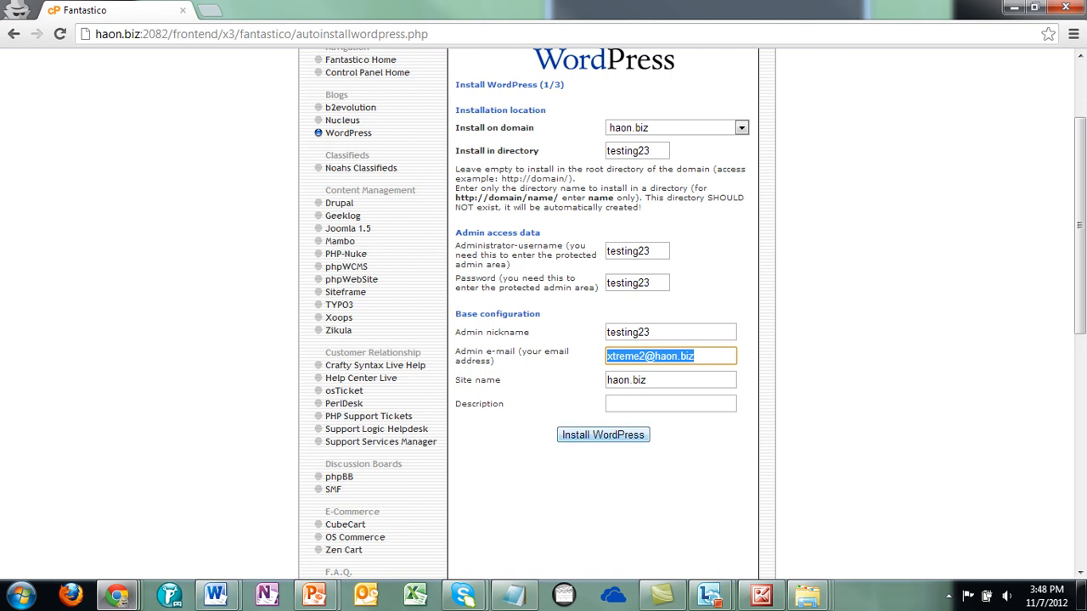
{"action": "left_click", "coordinate": [650, 380]}
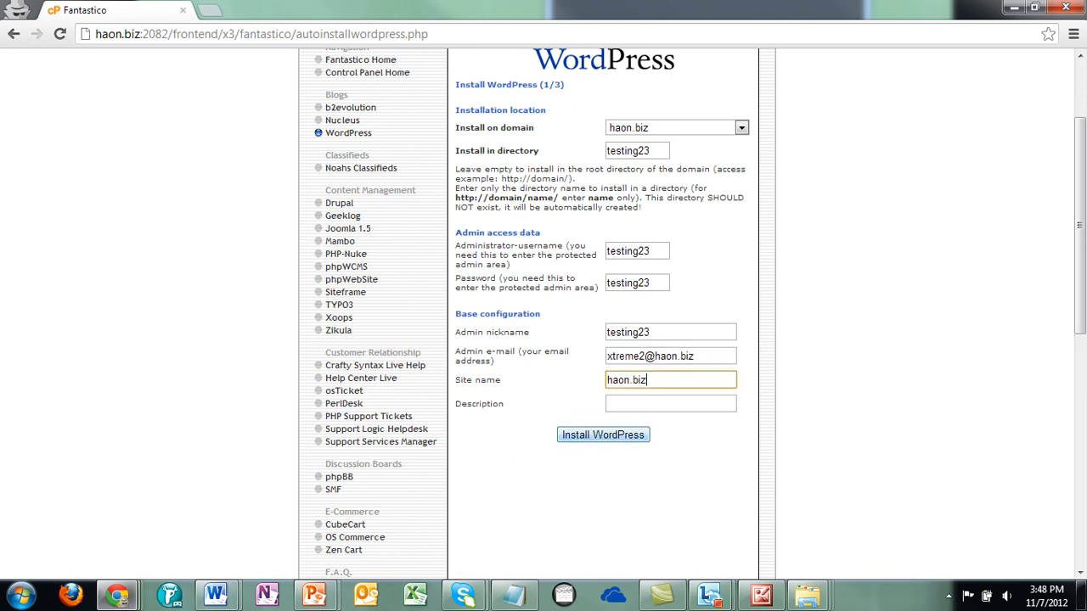
{"action": "key", "text": "Return"}
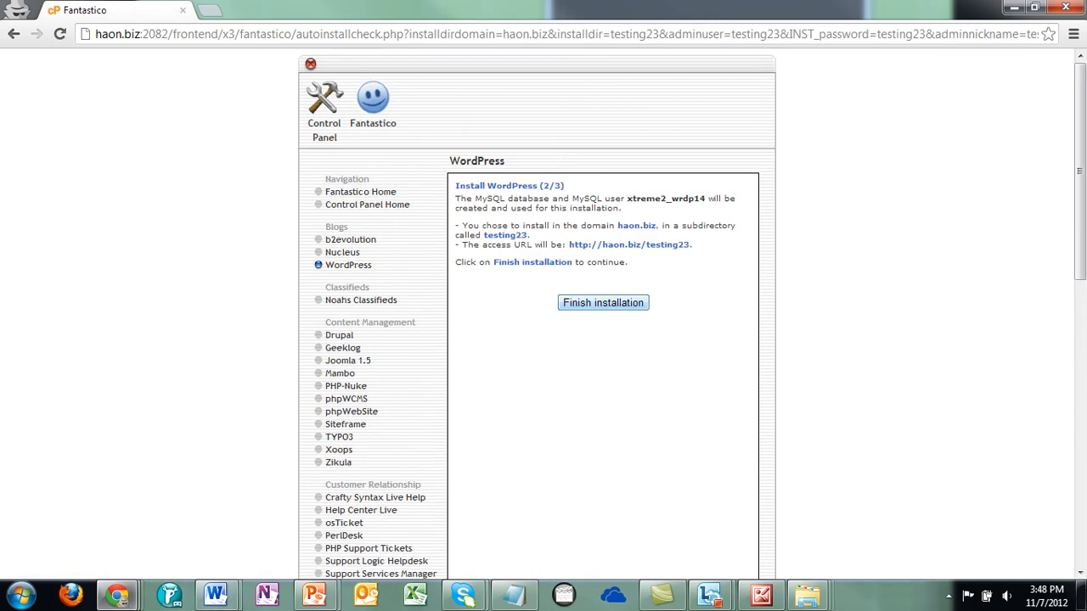
- Finish the WordPress install and open the haon.biz/testing23 admin login in a new tab
{"action": "key", "text": "Return"}
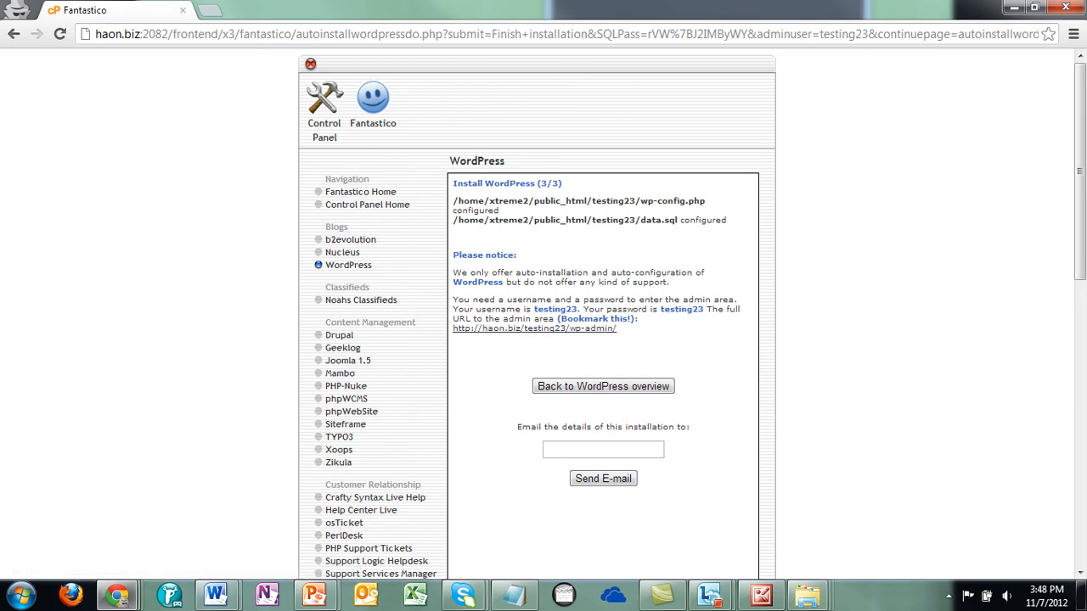
{"action": "left_click", "coordinate": [534, 327]}
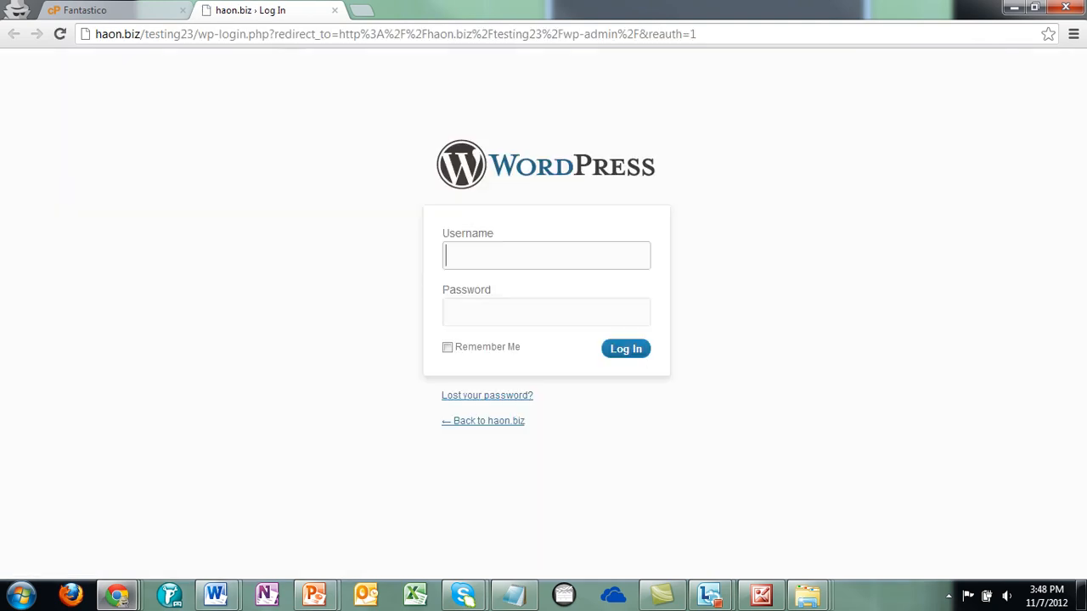
- Log in to the new site's wp-admin with the administrator username and password
{"action": "type", "text": "testing23"}
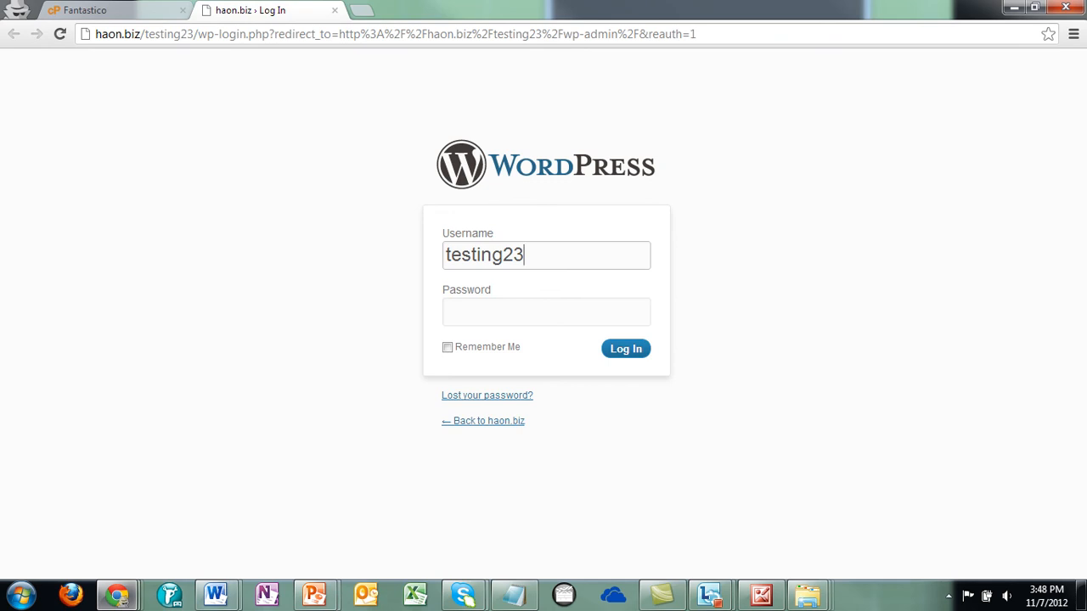
{"action": "key", "text": "Tab"}
{"action": "type", "text": "****"}
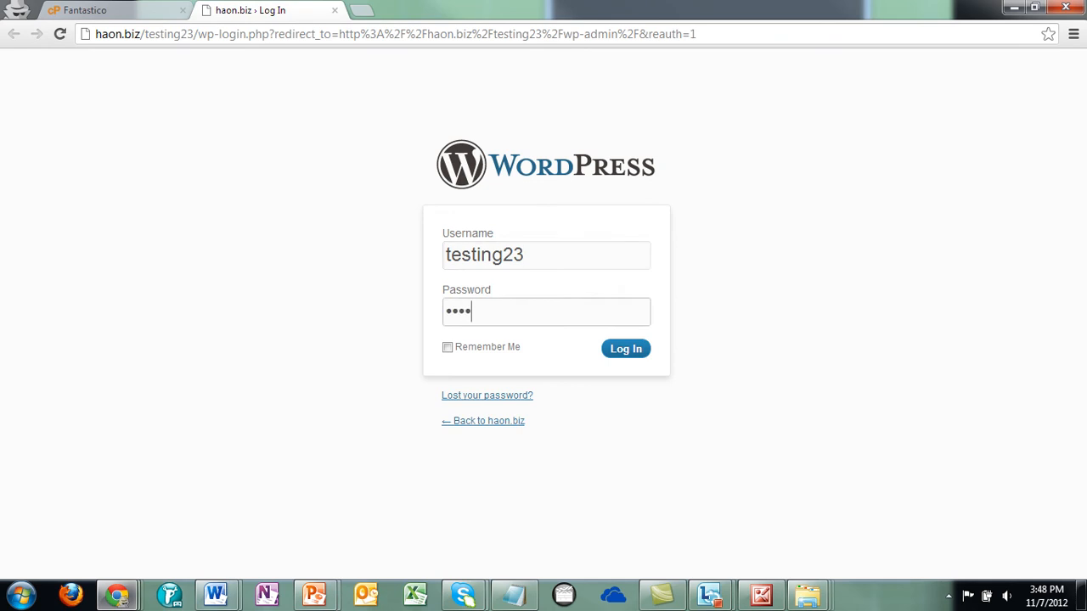
{"action": "type", "text": "*****"}
{"action": "key", "text": "Return"}
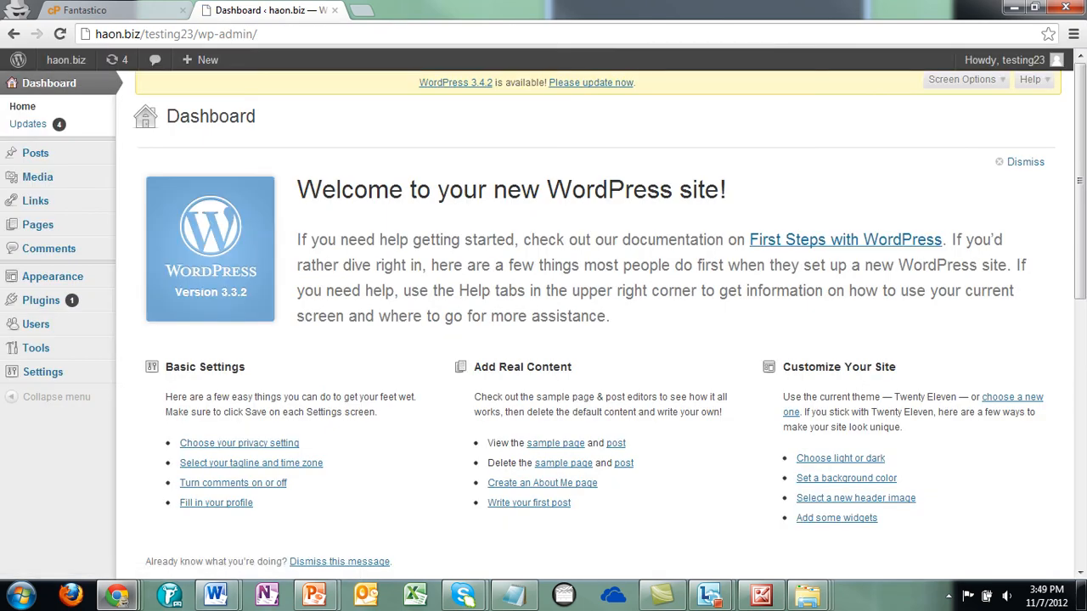
- Visit the new site's front page from the admin bar and scroll through the Hello world! post
{"action": "mouse_move", "coordinate": [67, 59]}
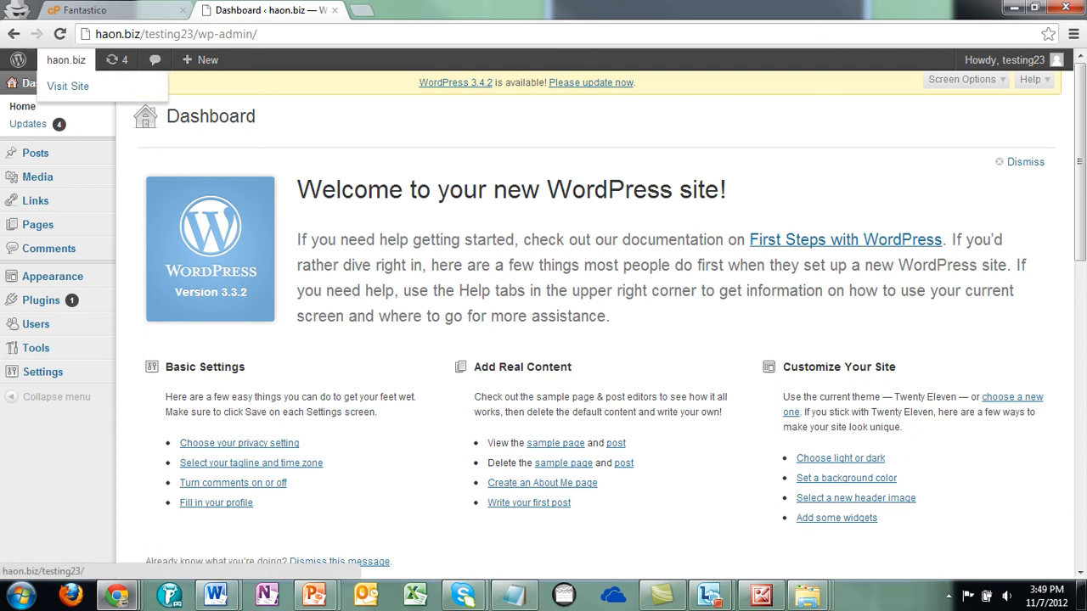
{"action": "left_click", "coordinate": [48, 80]}
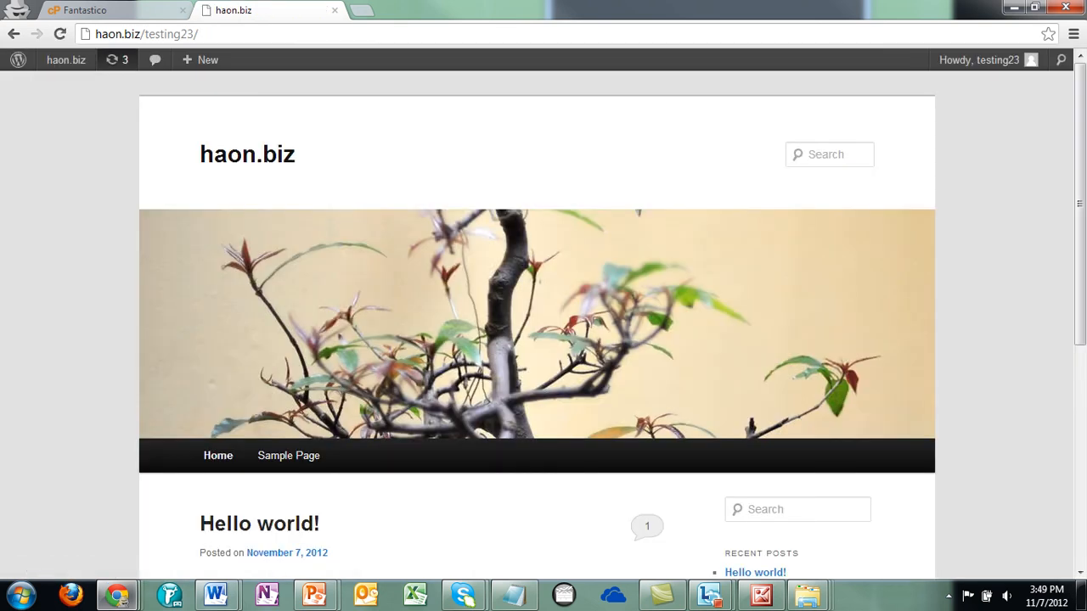
{"action": "scroll", "coordinate": [536, 340], "scroll_direction": "down", "scroll_amount": 5}
{"action": "scroll", "coordinate": [536, 339], "scroll_direction": "up", "scroll_amount": 2}
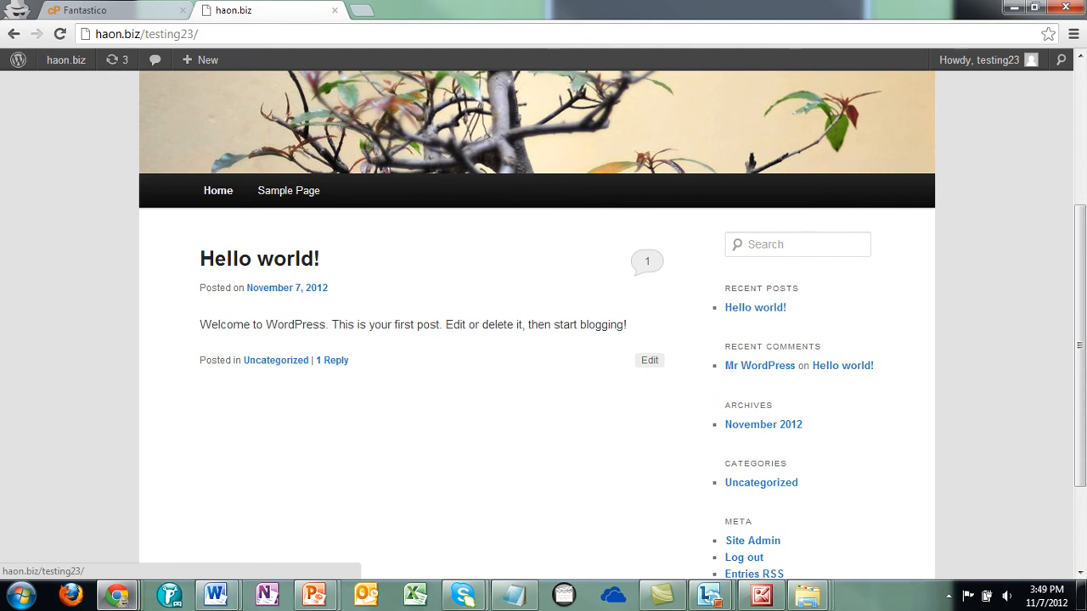
{"action": "scroll", "coordinate": [537, 339], "scroll_direction": "up", "scroll_amount": 4}
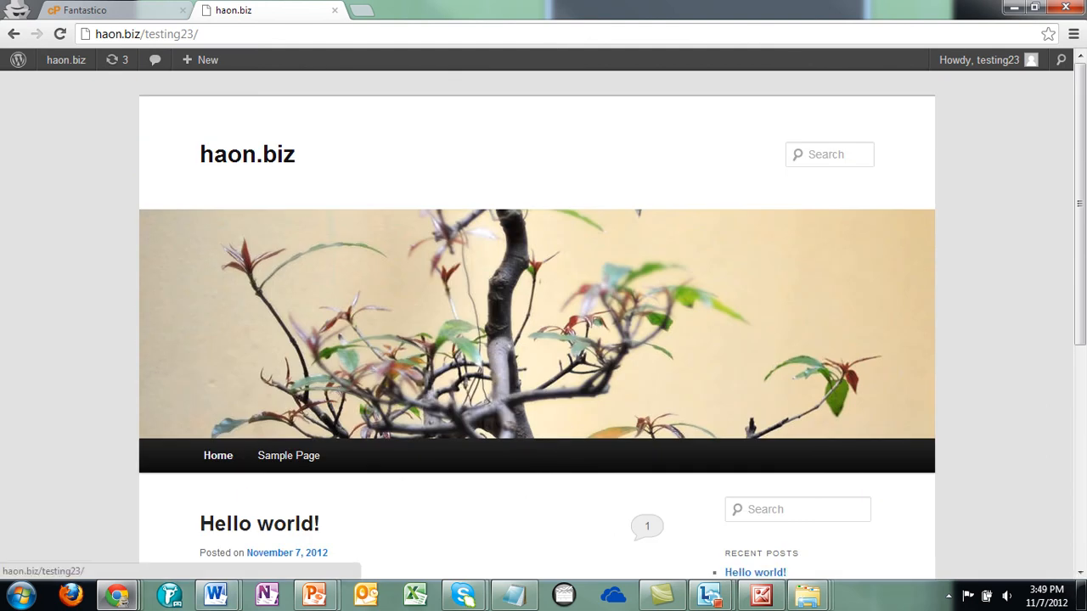
{"action": "scroll", "coordinate": [536, 340], "scroll_direction": "down", "scroll_amount": 5}
{"action": "scroll", "coordinate": [537, 340], "scroll_direction": "up", "scroll_amount": 5}
{"action": "scroll", "coordinate": [537, 339], "scroll_direction": "down", "scroll_amount": 2}
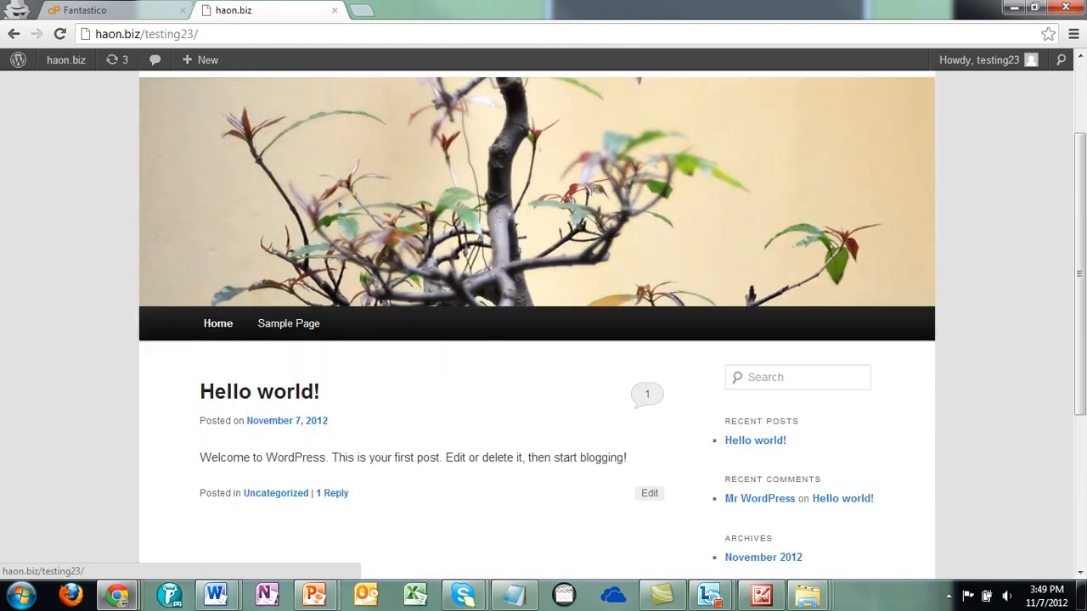
{"action": "scroll", "coordinate": [536, 340], "scroll_direction": "up", "scroll_amount": 2}
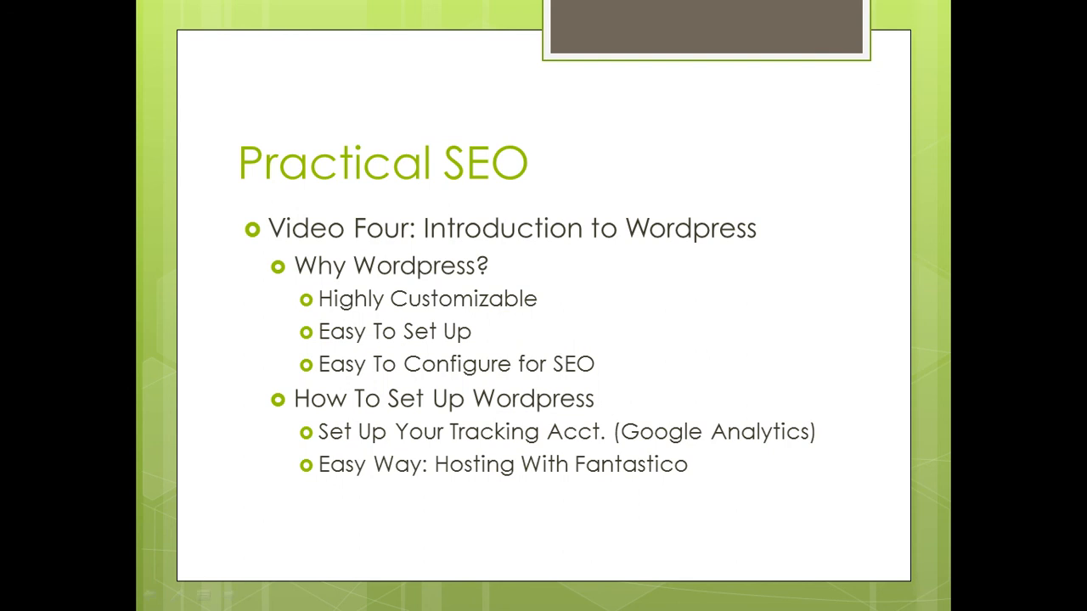
- Advance the slide to show the 'Hard Way: Five Minute Set Up (Technical)' bullet, then show the taskbar
{"action": "key", "text": "Right"}
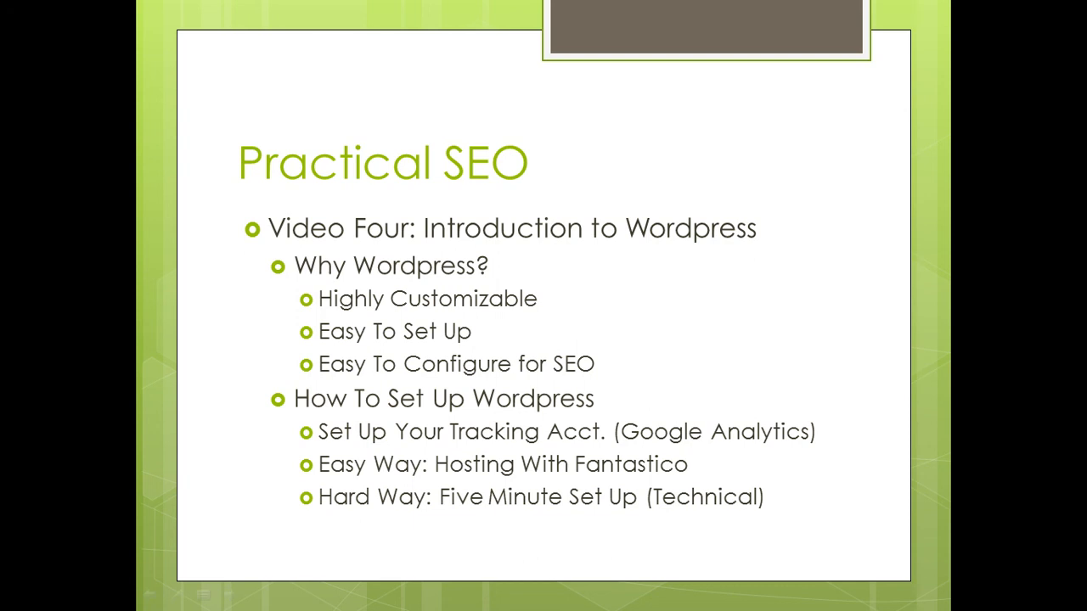
{"action": "key", "text": "super"}
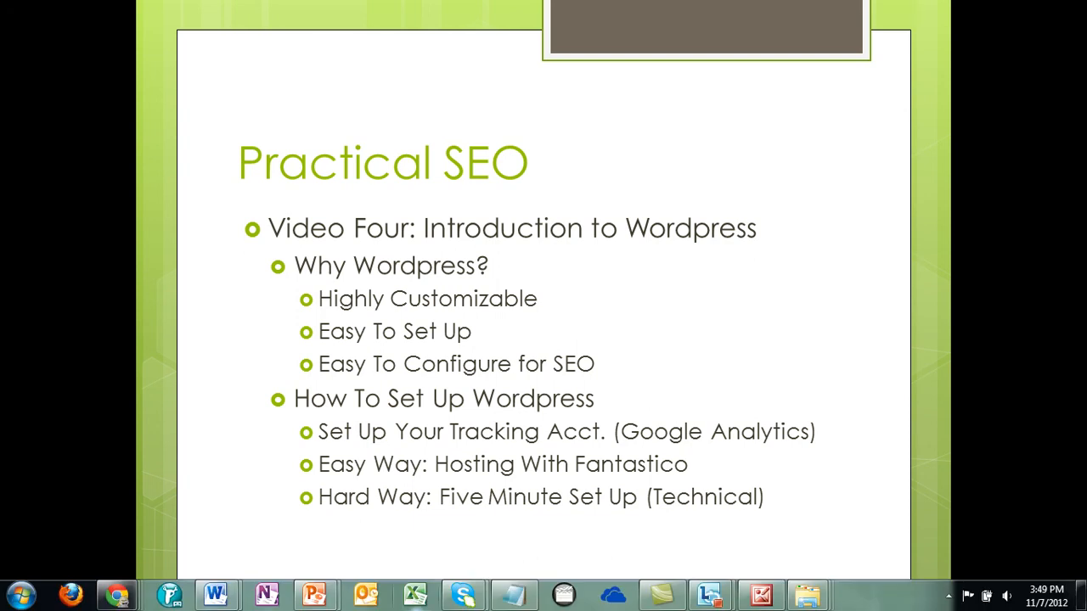
{"action": "mouse_move", "coordinate": [117, 594]}
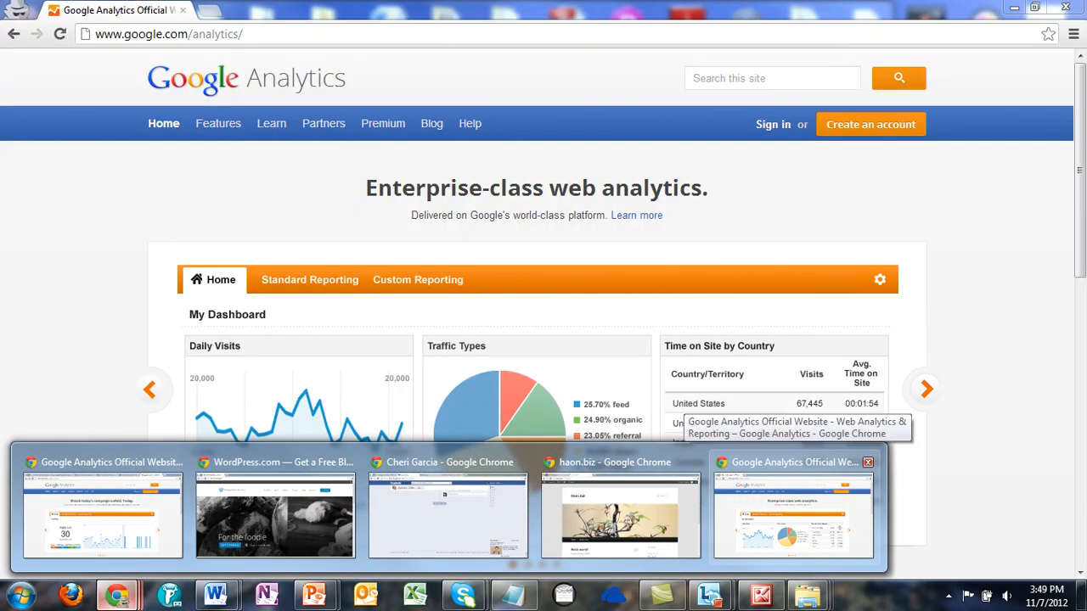
- Bring Chrome forward and search Google in a new tab for 'wordpress five minute setup'
{"action": "left_click", "coordinate": [794, 510]}
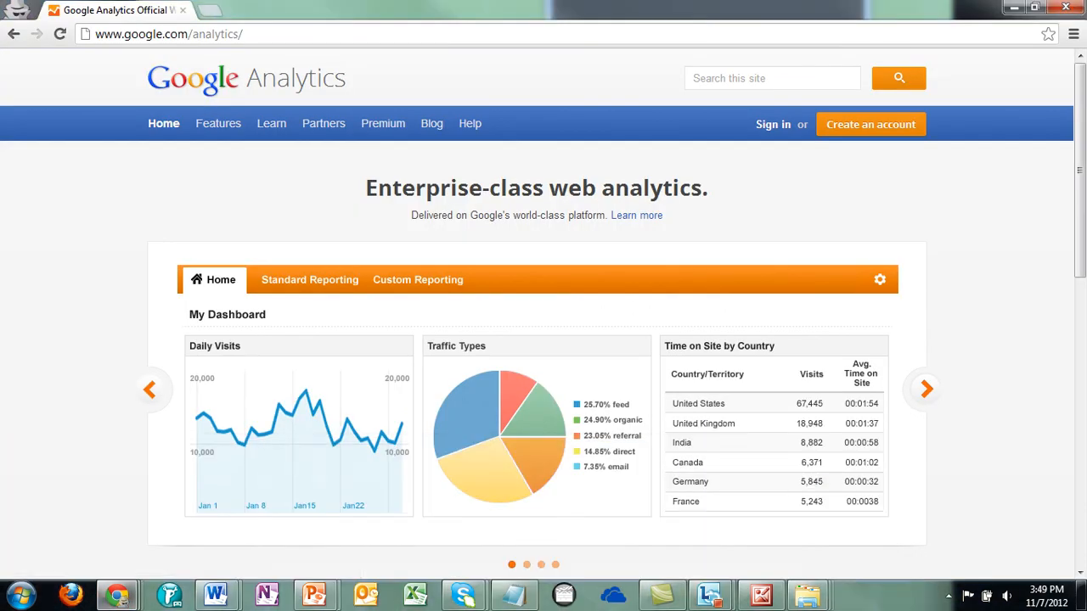
{"action": "key", "text": "ctrl+t"}
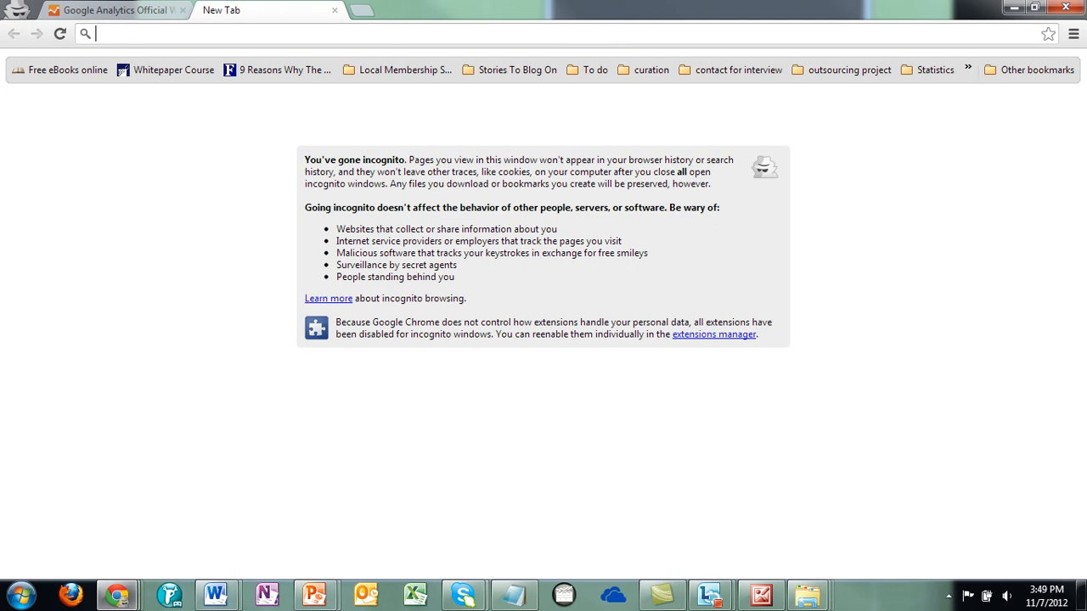
{"action": "type", "text": "wordpre"}
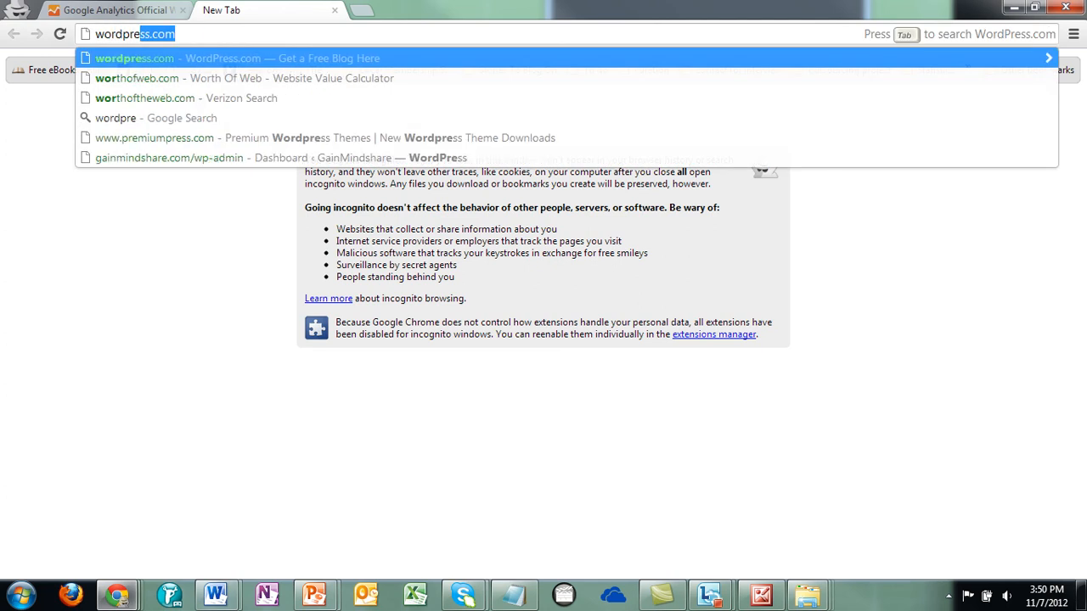
{"action": "type", "text": "ss give"}
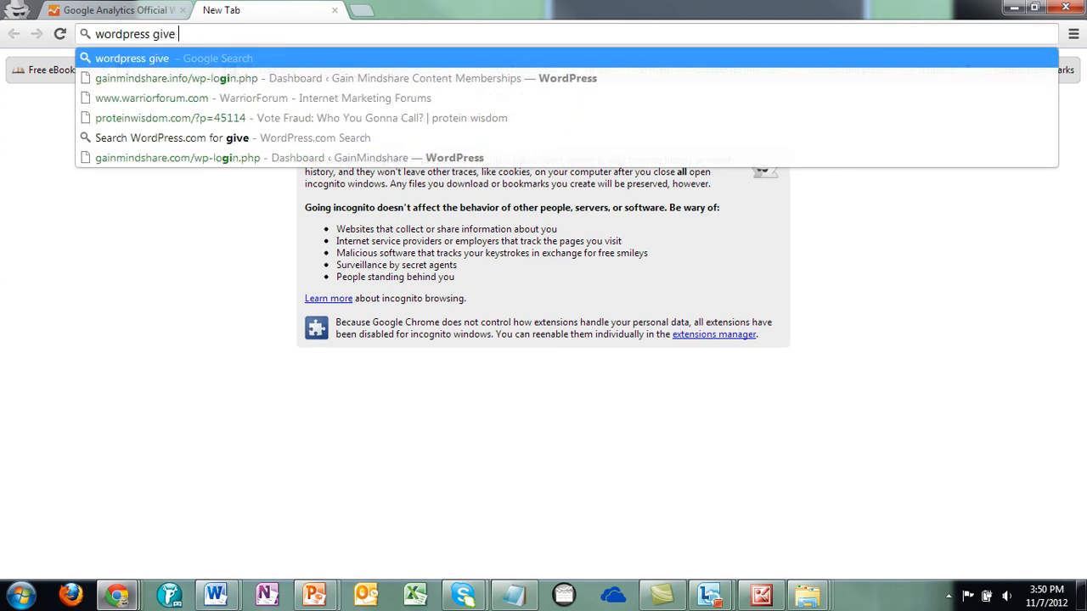
{"action": "key", "text": "BackSpace"}
{"action": "key", "text": "BackSpace"}
{"action": "key", "text": "BackSpace"}
{"action": "type", "text": "ive"}
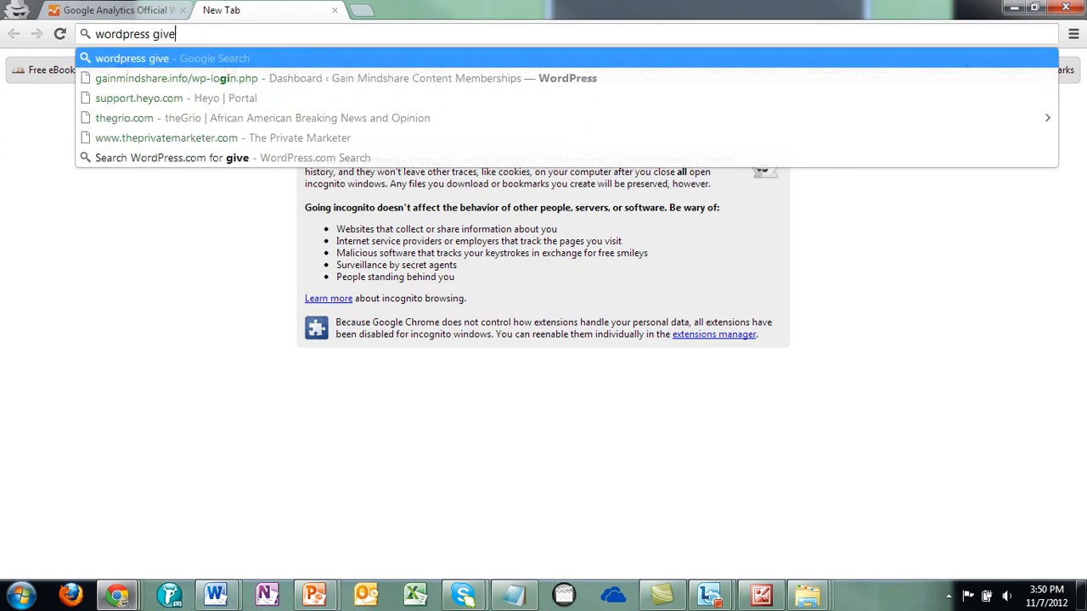
{"action": "key", "text": "BackSpace"}
{"action": "key", "text": "BackSpace"}
{"action": "key", "text": "BackSpace"}
{"action": "key", "text": "BackSpace"}
{"action": "type", "text": "fi"}
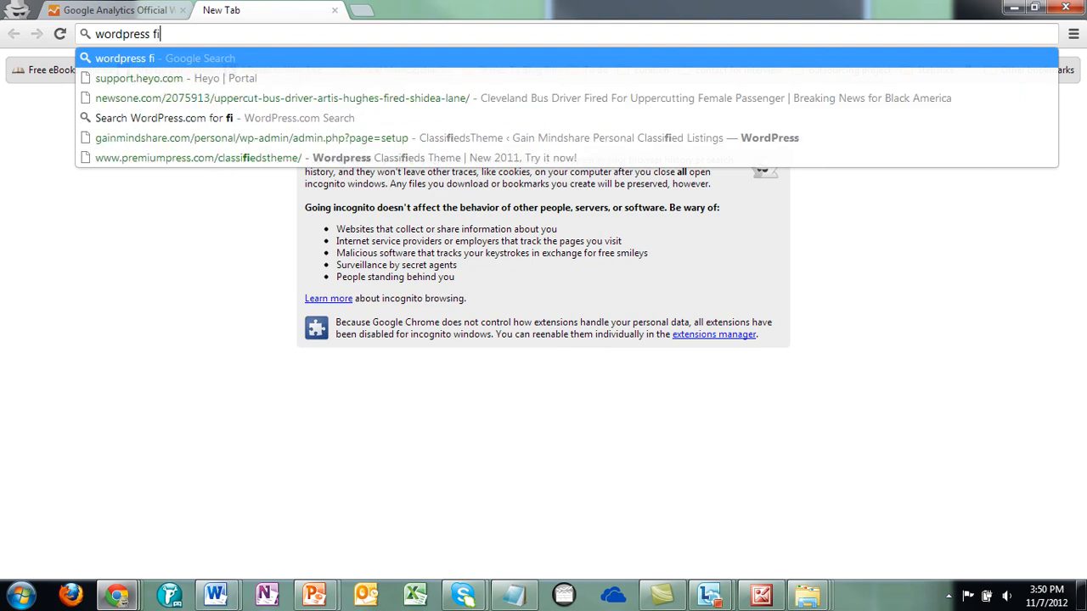
{"action": "type", "text": "ve minute s"}
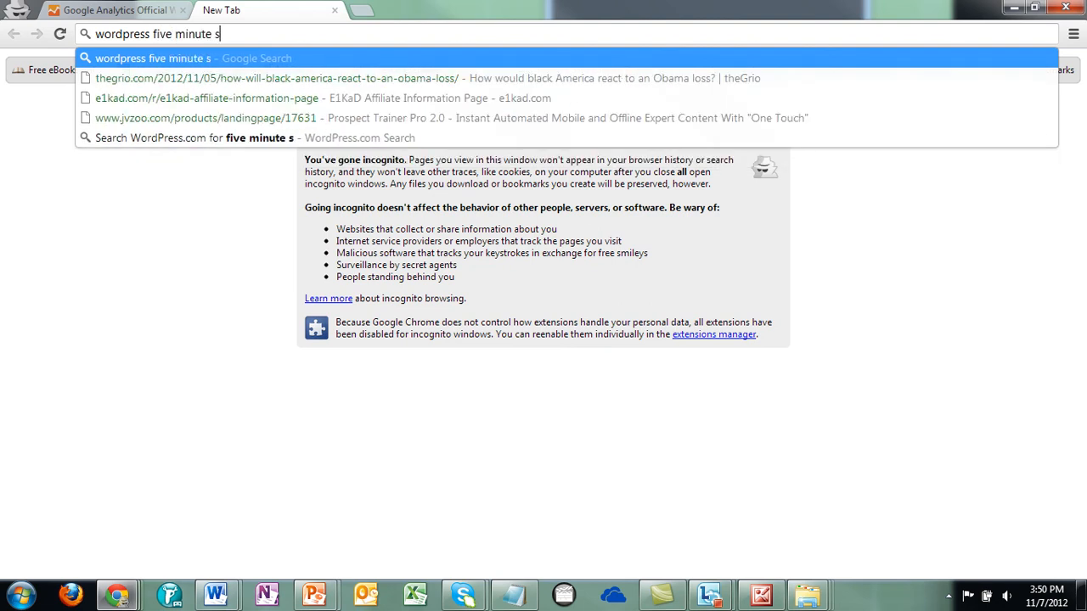
{"action": "type", "text": "etup"}
{"action": "key", "text": "Return"}
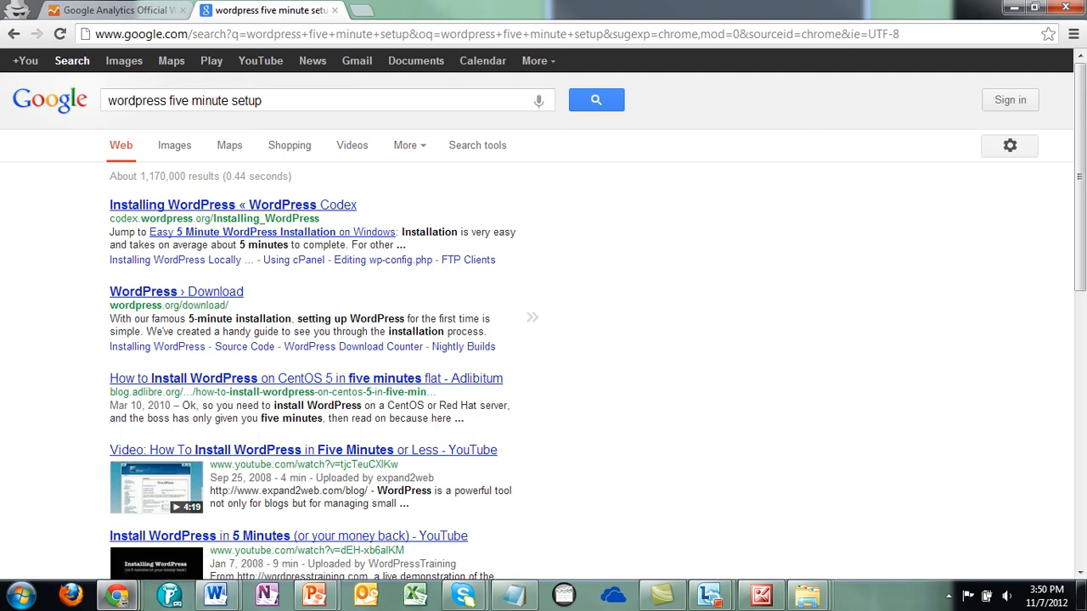
- Open the 'WordPress › Download' search result to reach the WordPress 3.4.2 download page
{"action": "left_click", "coordinate": [176, 292]}
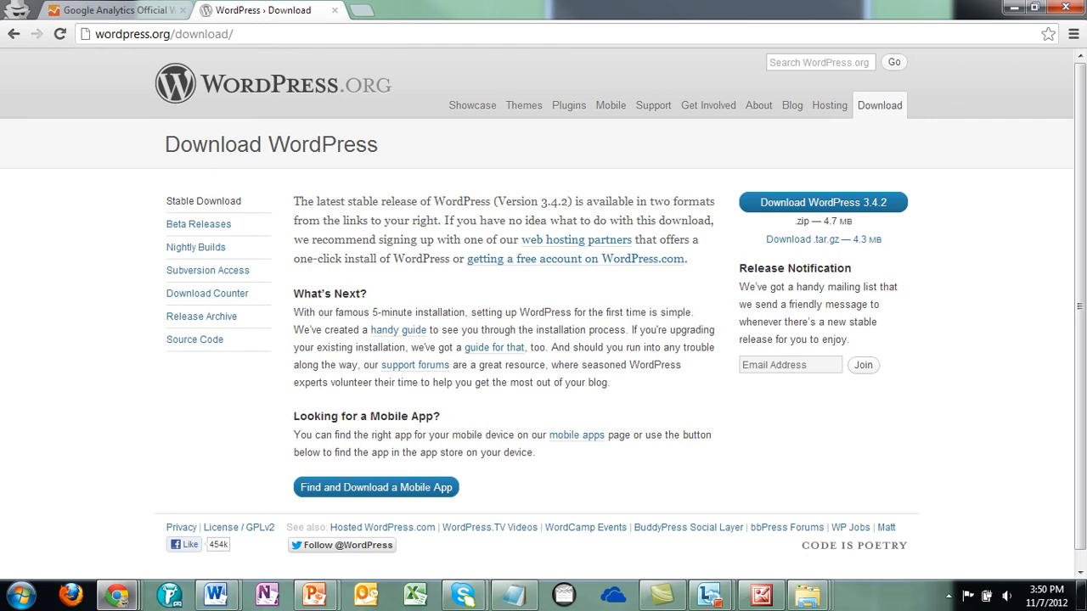
{"action": "scroll", "coordinate": [577, 418], "scroll_direction": "down", "scroll_amount": 1}
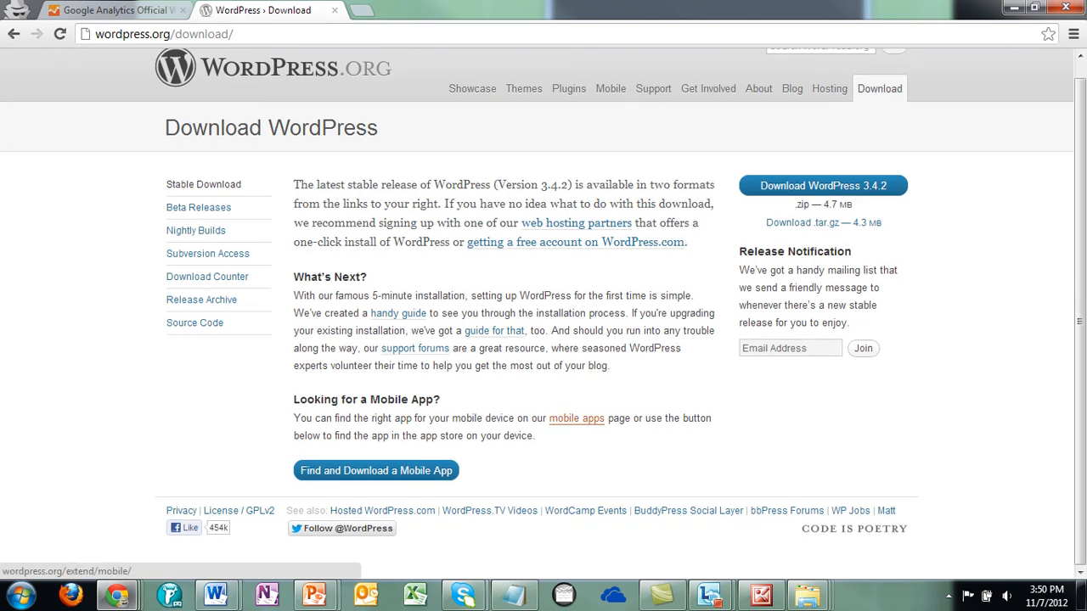
{"action": "scroll", "coordinate": [577, 419], "scroll_direction": "up", "scroll_amount": 1}
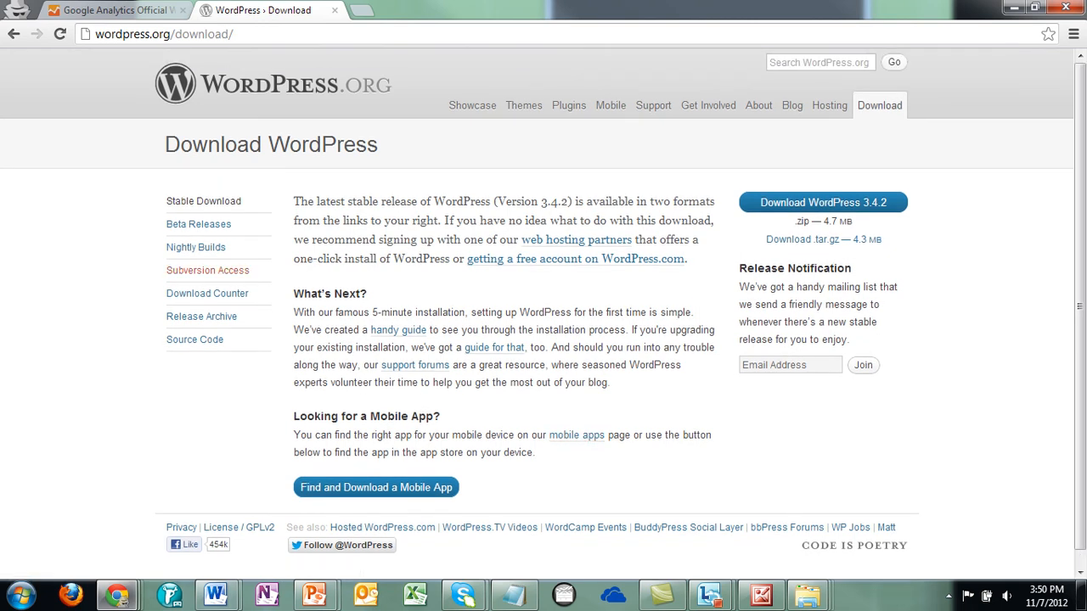